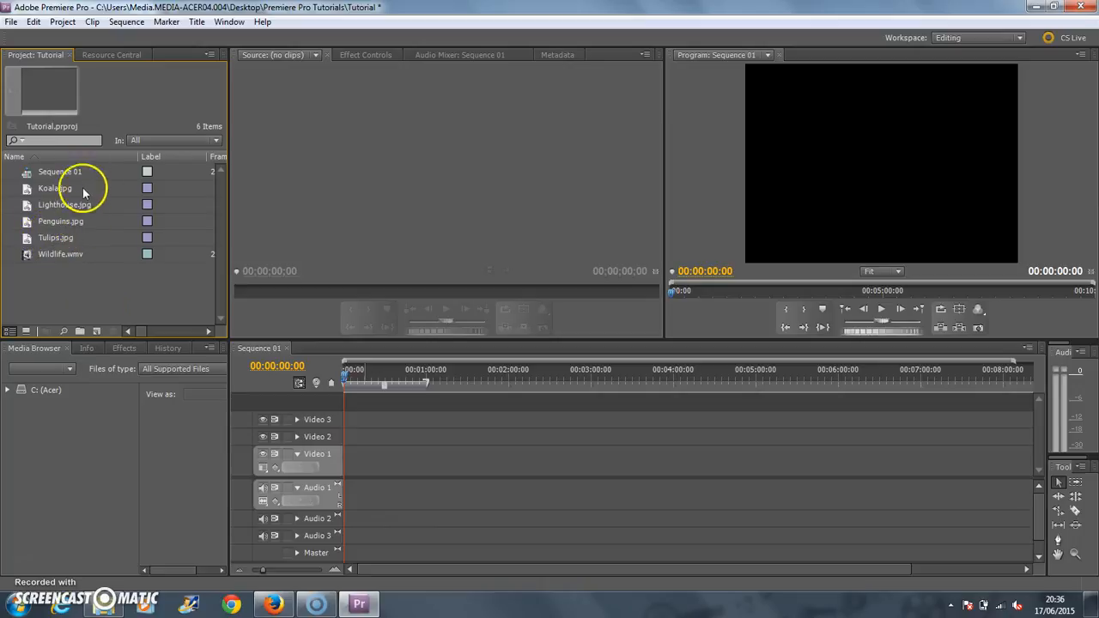
Load the Wildlife.wmv video for source preview and move its playhead to about 00:00:03:27
{"action": "left_click", "coordinate": [25, 256]}
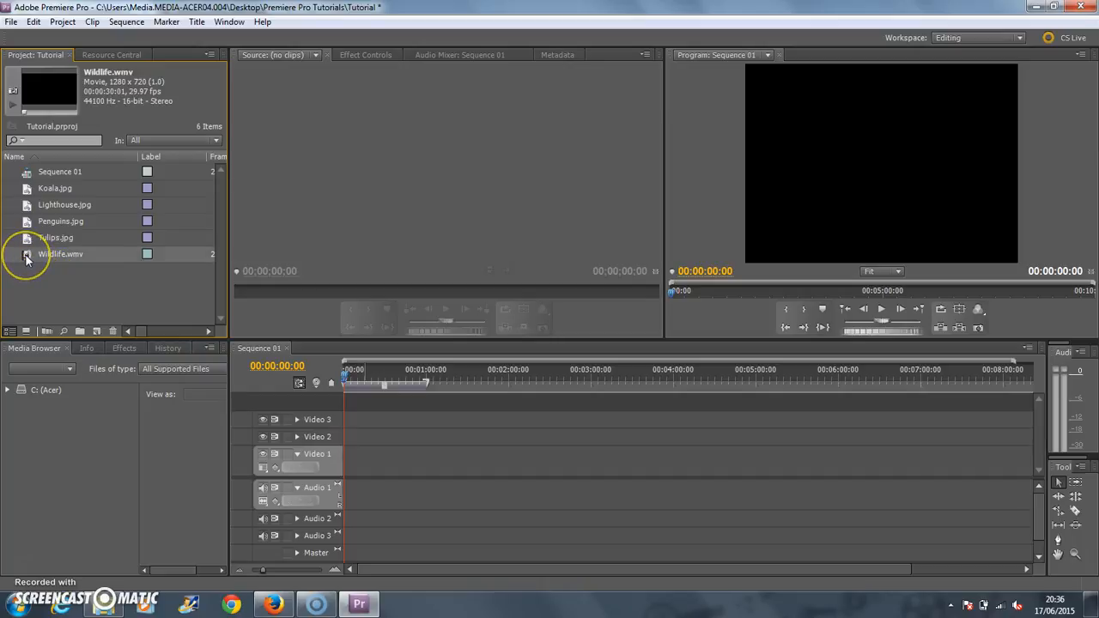
{"action": "double_click", "coordinate": [25, 256]}
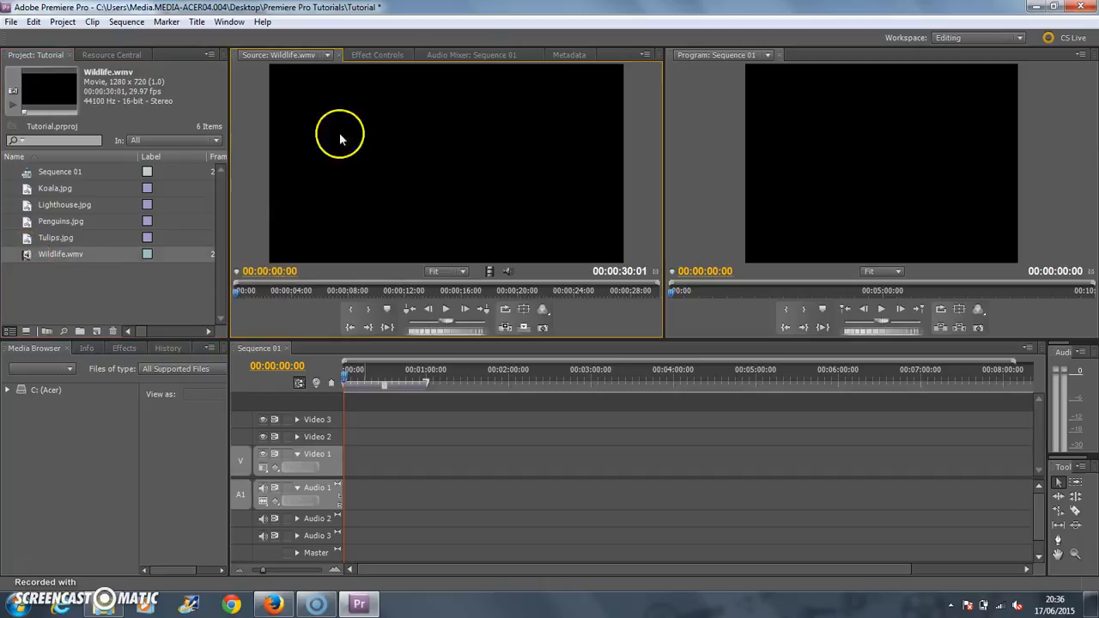
{"action": "left_click", "coordinate": [293, 292]}
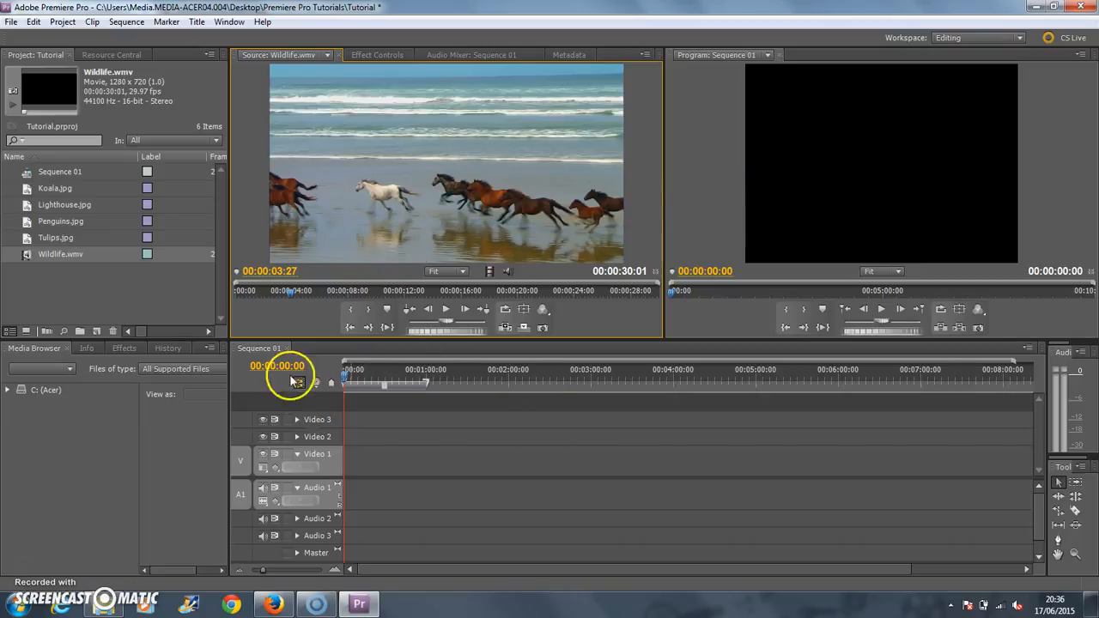
Create a new sequence from the Wildlife.wmv clip so its settings match the footage, and close the empty Sequence 01
{"action": "left_click", "coordinate": [24, 257]}
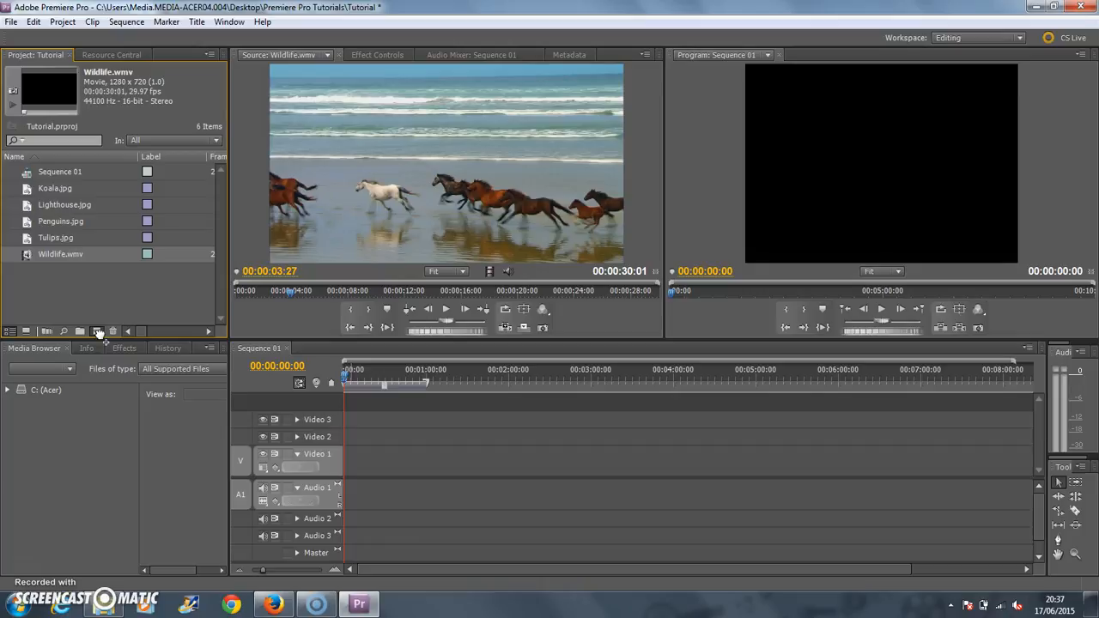
{"action": "left_click_drag", "start_coordinate": [99, 333], "coordinate": [101, 335]}
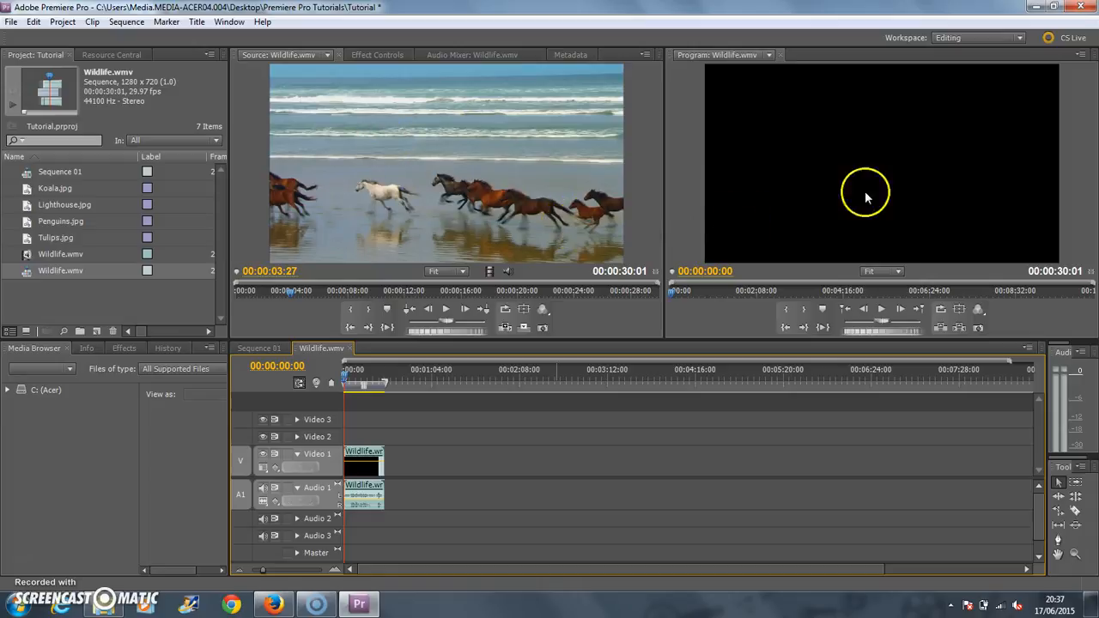
{"action": "left_click_drag", "start_coordinate": [348, 375], "coordinate": [354, 377]}
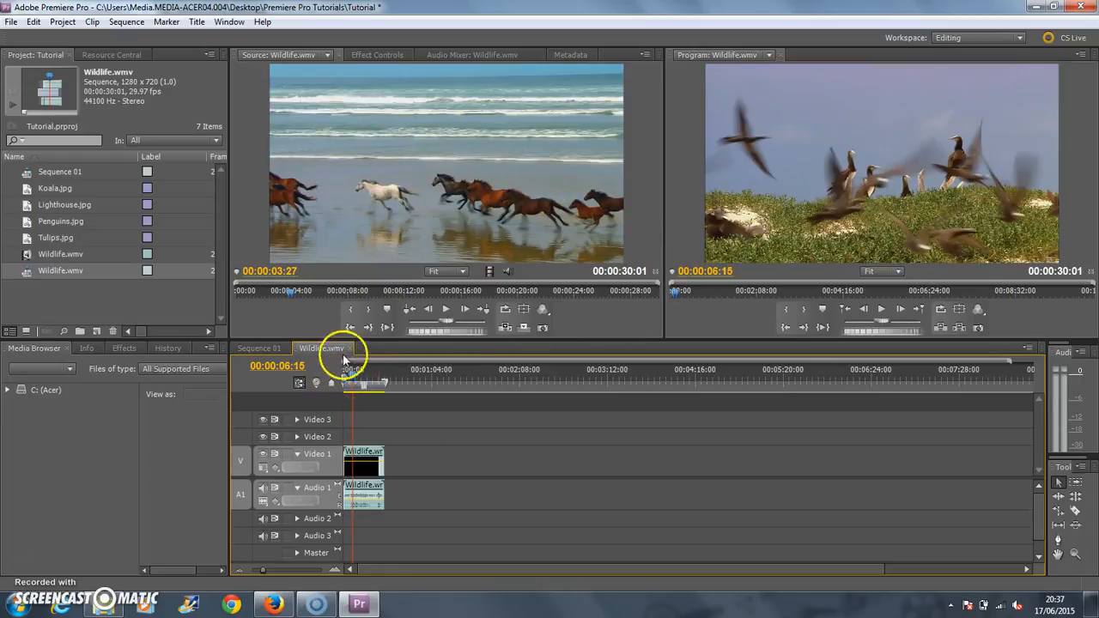
{"action": "left_click", "coordinate": [269, 348]}
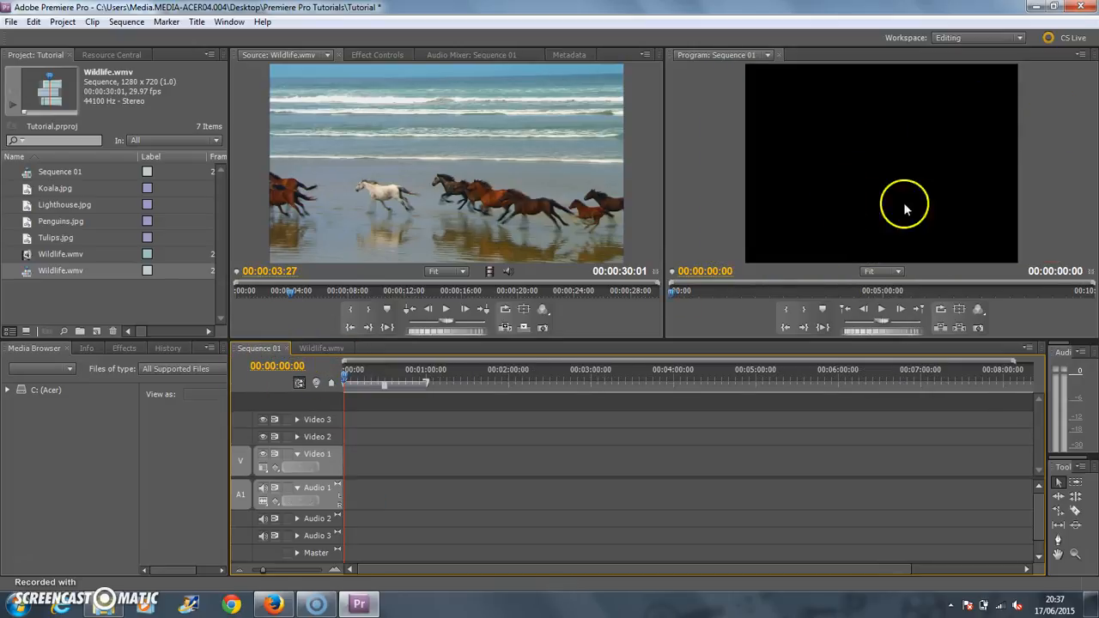
{"action": "left_click", "coordinate": [288, 348]}
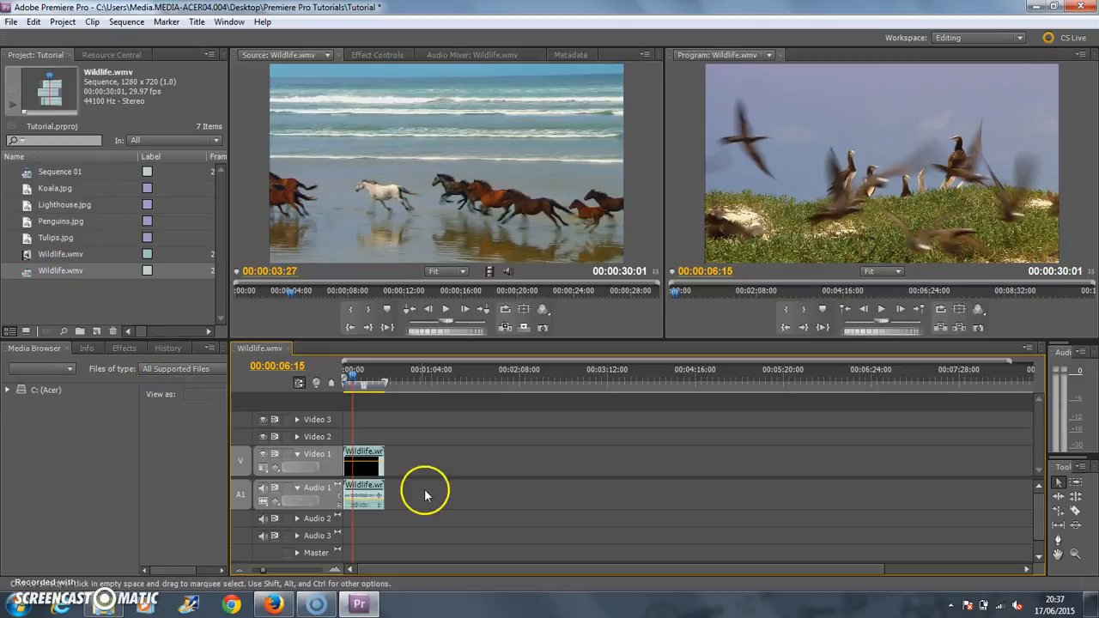
Delete the full-length Wildlife.wmv clip, video and audio, from the Wildlife.wmv sequence
{"action": "left_click_drag", "start_coordinate": [424, 520], "coordinate": [361, 430]}
{"action": "left_click", "coordinate": [367, 455]}
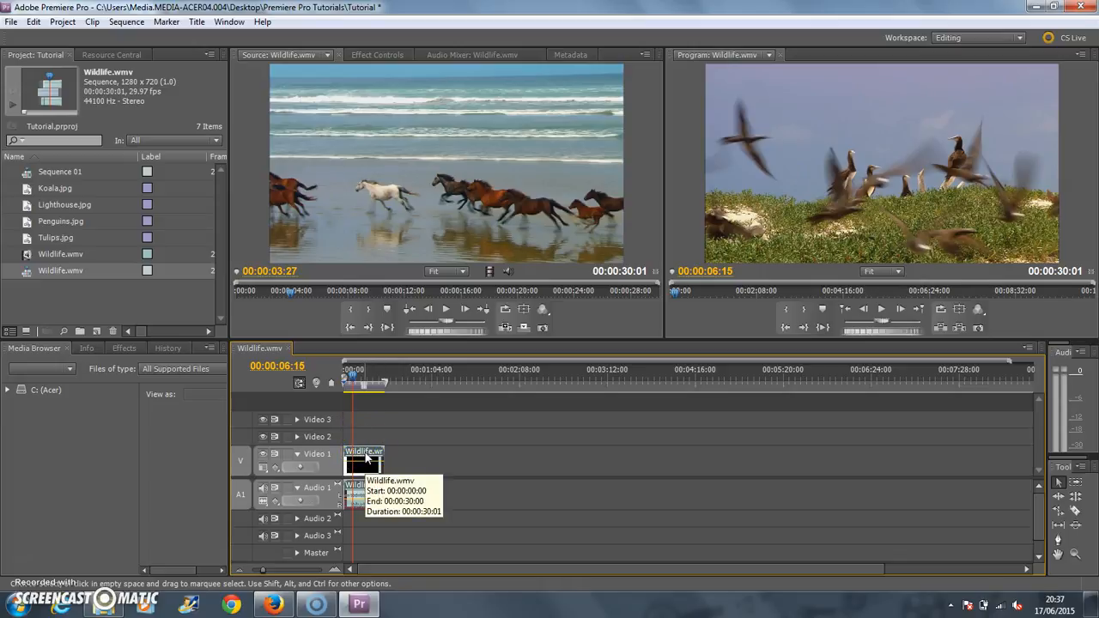
{"action": "key", "text": "Delete"}
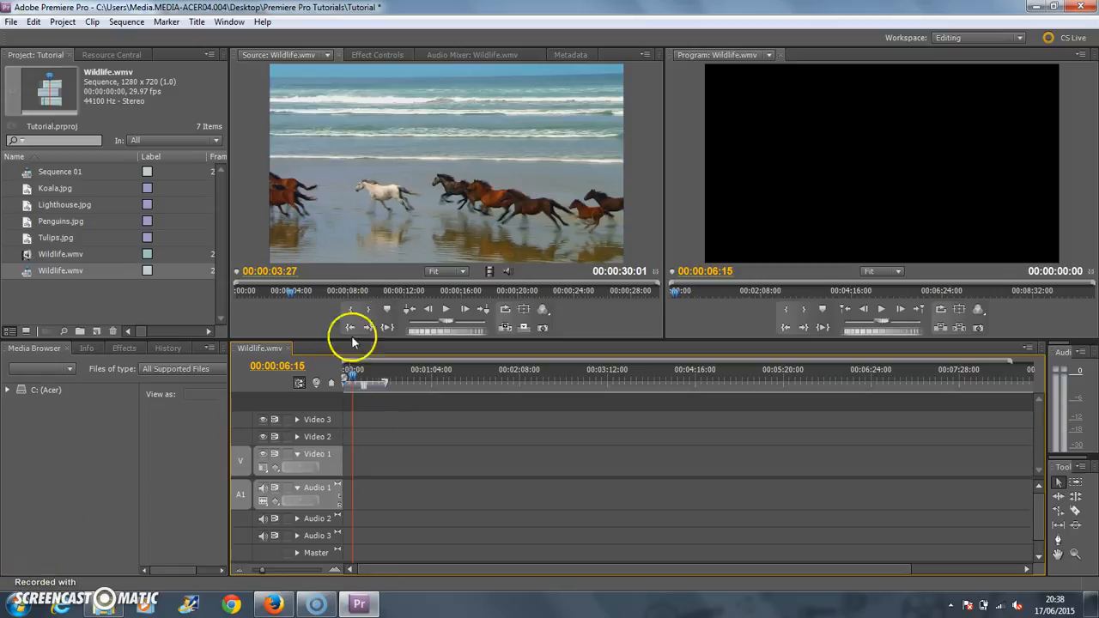
Mark In and Out points around a section of Wildlife.wmv about 3 seconds long, ending at 00:00:10:27
{"action": "left_click", "coordinate": [34, 255]}
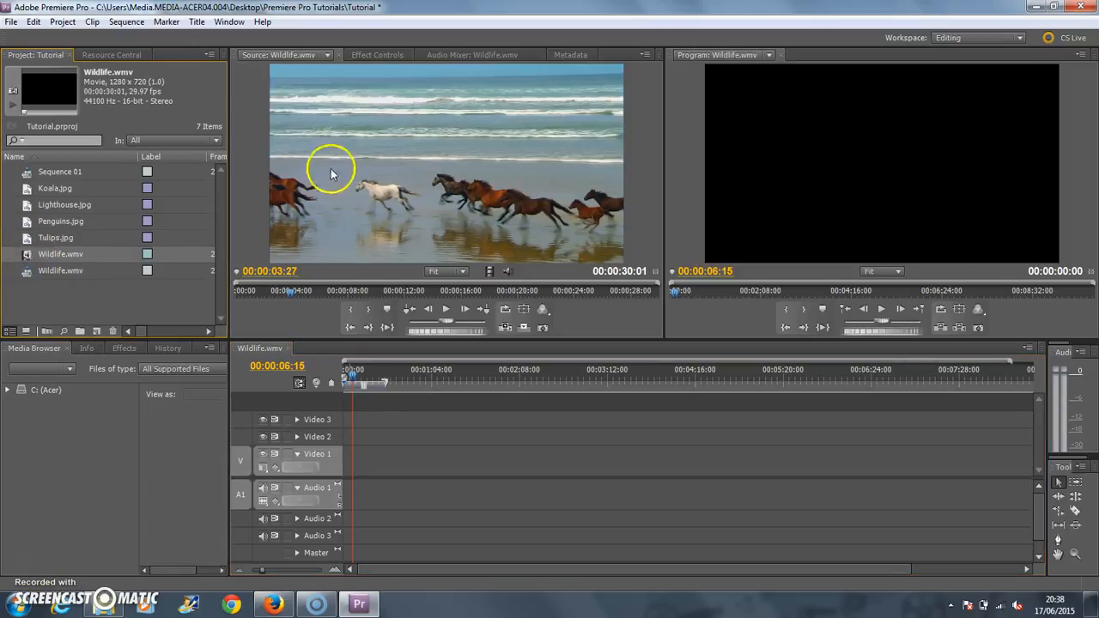
{"action": "left_click_drag", "start_coordinate": [289, 293], "coordinate": [390, 291]}
{"action": "left_click", "coordinate": [350, 309]}
{"action": "left_click", "coordinate": [368, 310]}
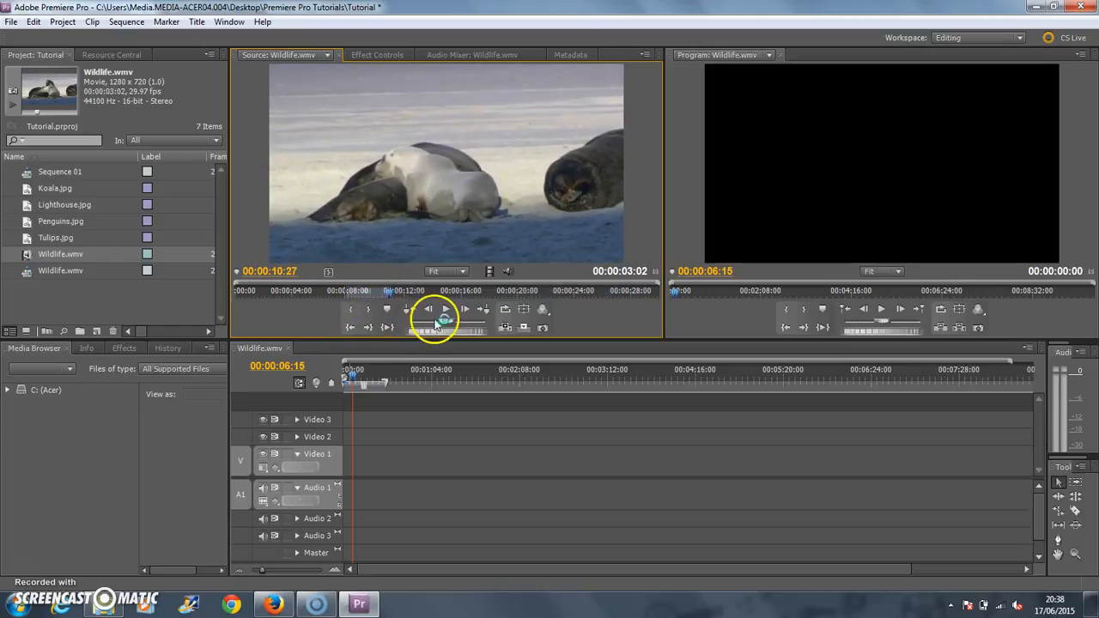
Place the marked Wildlife.wmv section at the start of Video 1 and preview it at 00:00:01:29
{"action": "left_click_drag", "start_coordinate": [418, 201], "coordinate": [338, 466]}
{"action": "left_click", "coordinate": [335, 569]}
{"action": "left_click", "coordinate": [334, 570]}
{"action": "left_click", "coordinate": [335, 569]}
{"action": "left_click", "coordinate": [335, 569]}
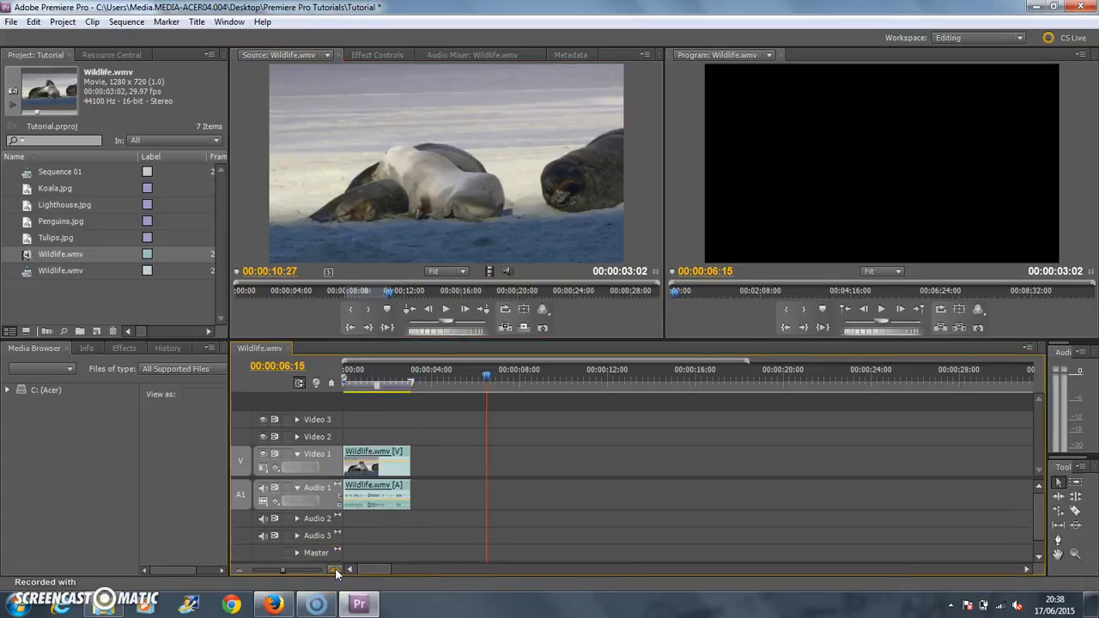
{"action": "left_click_drag", "start_coordinate": [478, 381], "coordinate": [387, 380]}
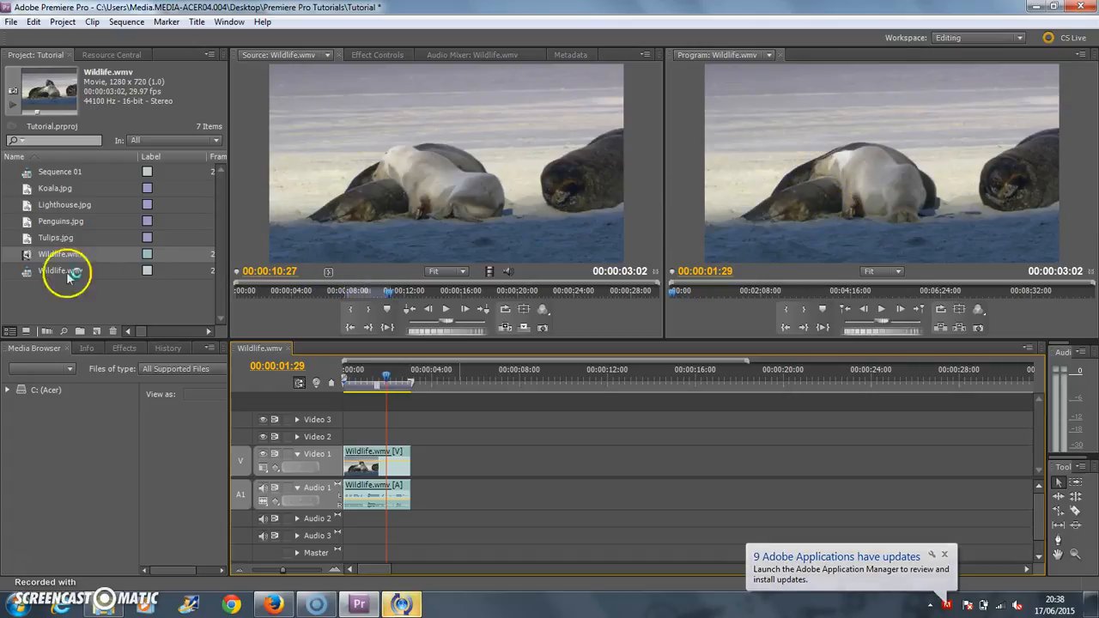
Preview the Tulips.jpg still and place it on Video 1 directly after the Wildlife.wmv clip
{"action": "double_click", "coordinate": [45, 240]}
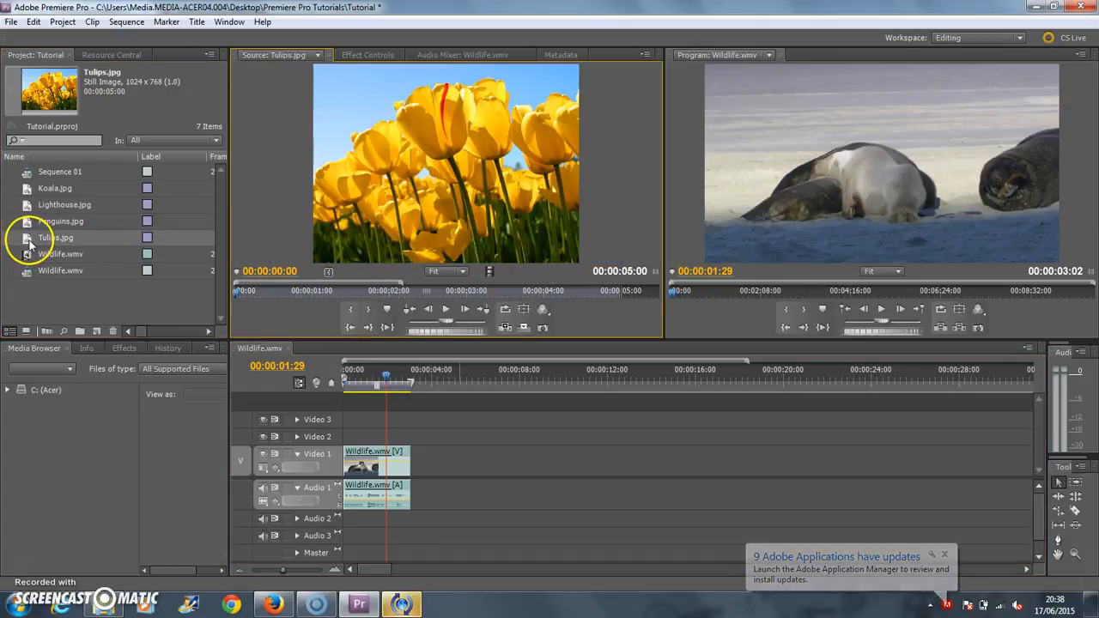
{"action": "left_click", "coordinate": [326, 293]}
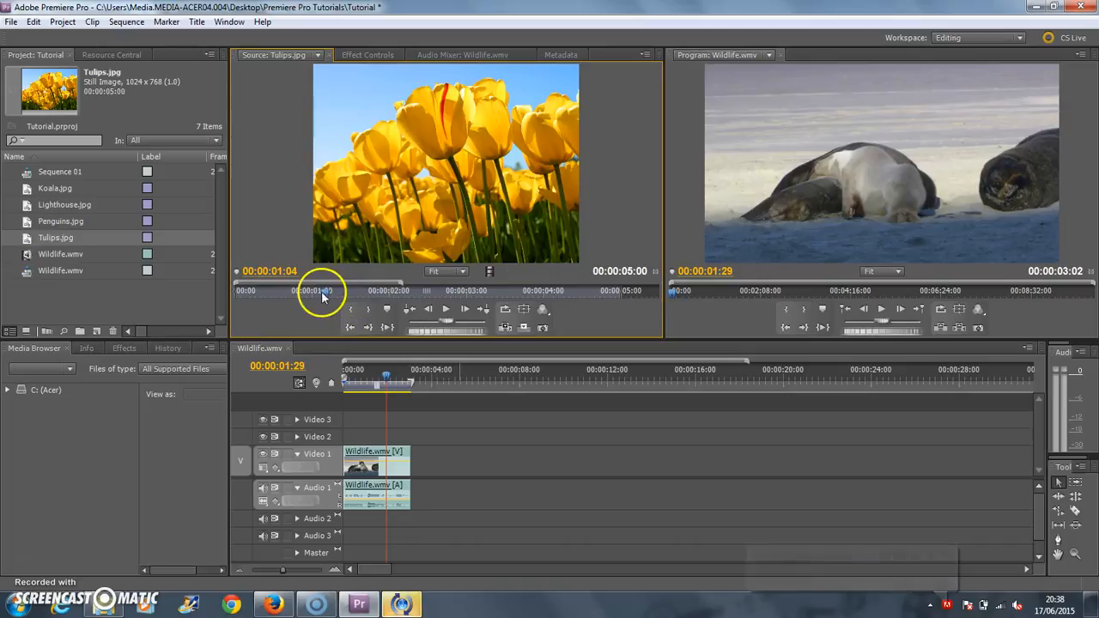
{"action": "left_click_drag", "start_coordinate": [450, 230], "coordinate": [420, 459]}
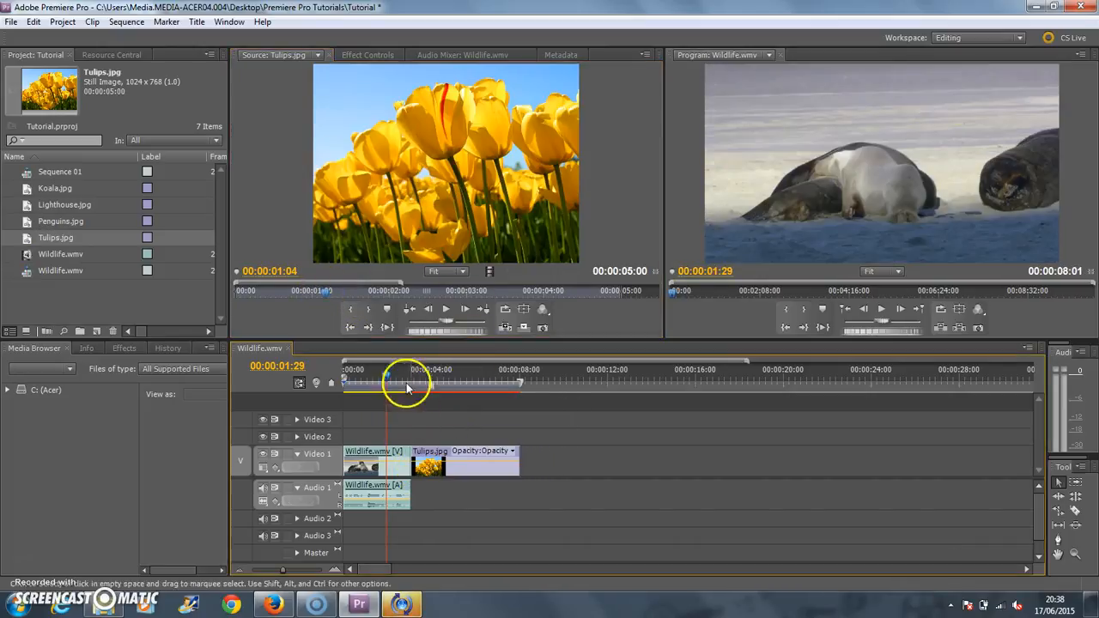
Compare how the Wildlife.wmv clip and the Tulips.jpg still fill the frame in the sequence
{"action": "left_click", "coordinate": [436, 371]}
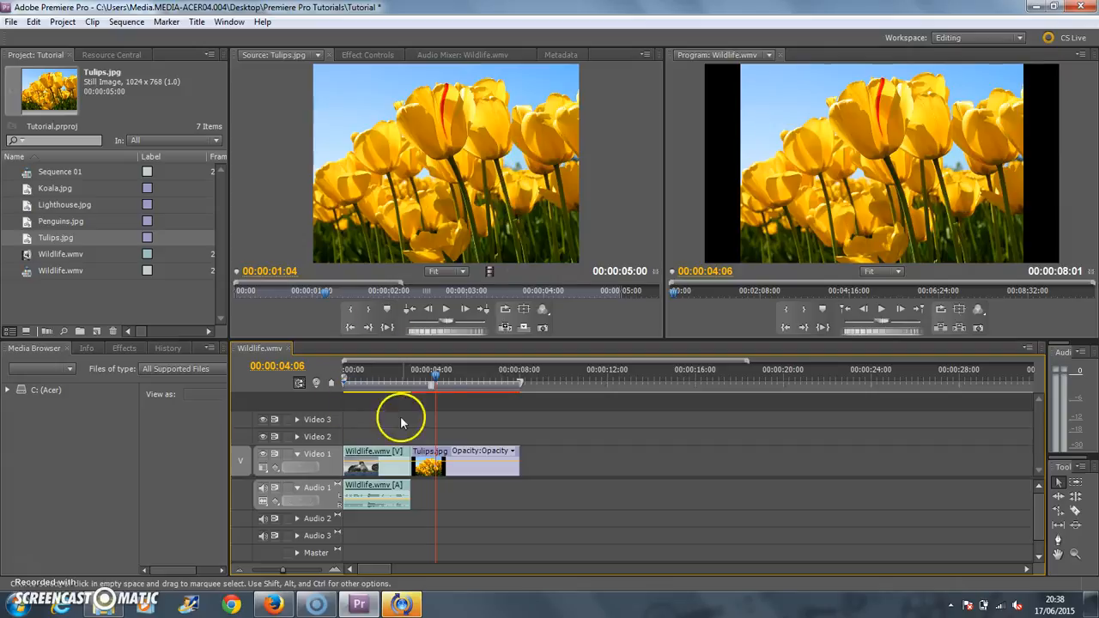
{"action": "left_click", "coordinate": [378, 375]}
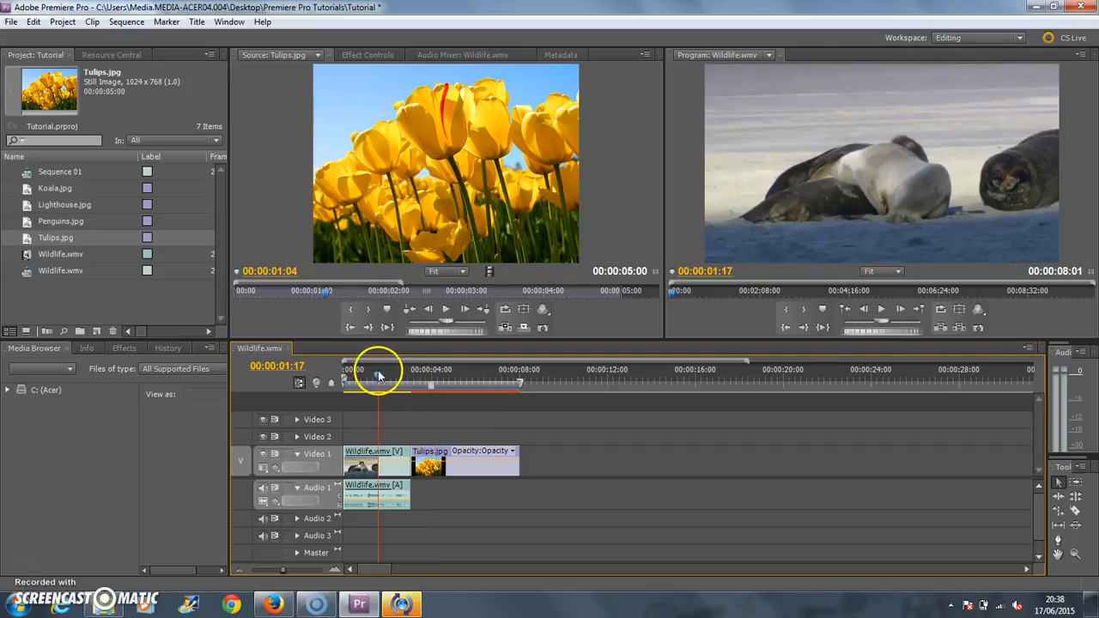
{"action": "left_click", "coordinate": [438, 379]}
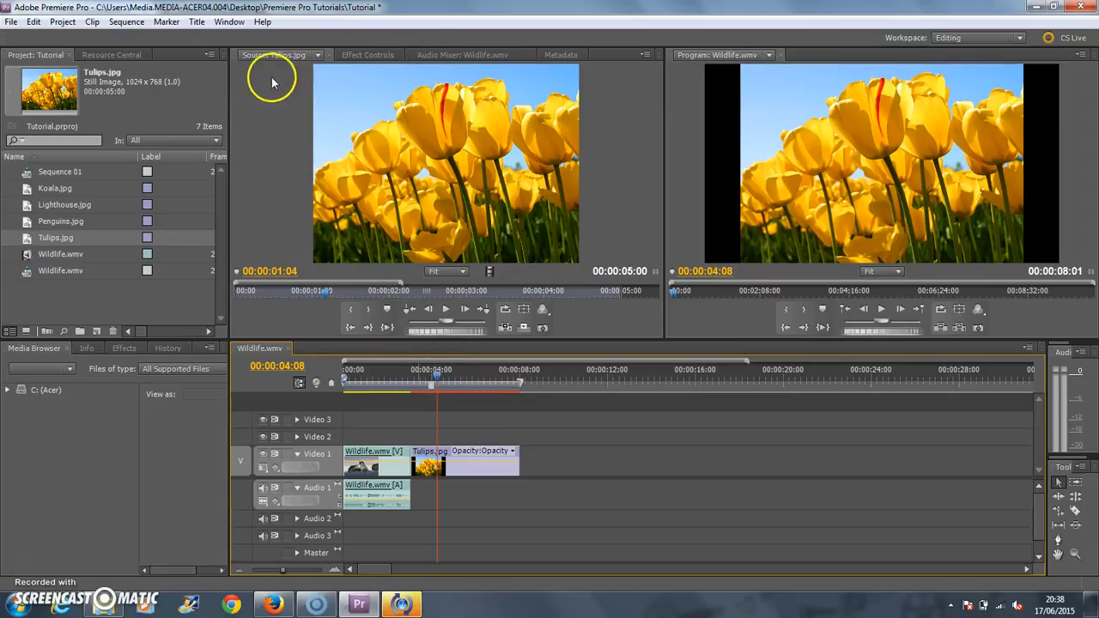
Set the Motion Scale of the Tulips.jpg clip in the sequence to 129.0
{"action": "left_click", "coordinate": [359, 56]}
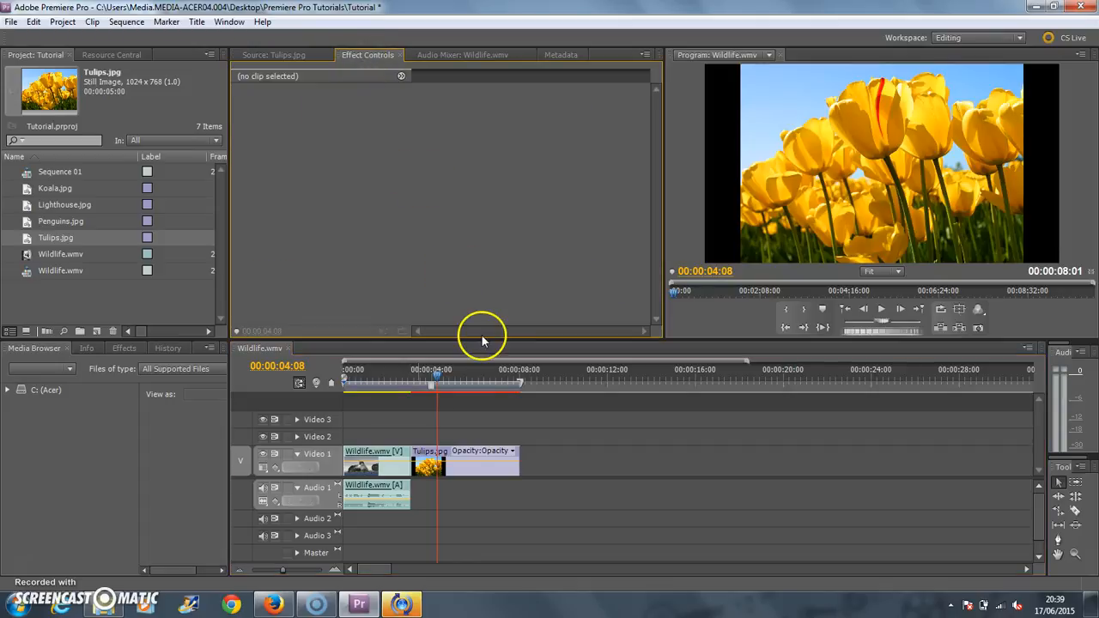
{"action": "left_click", "coordinate": [429, 459]}
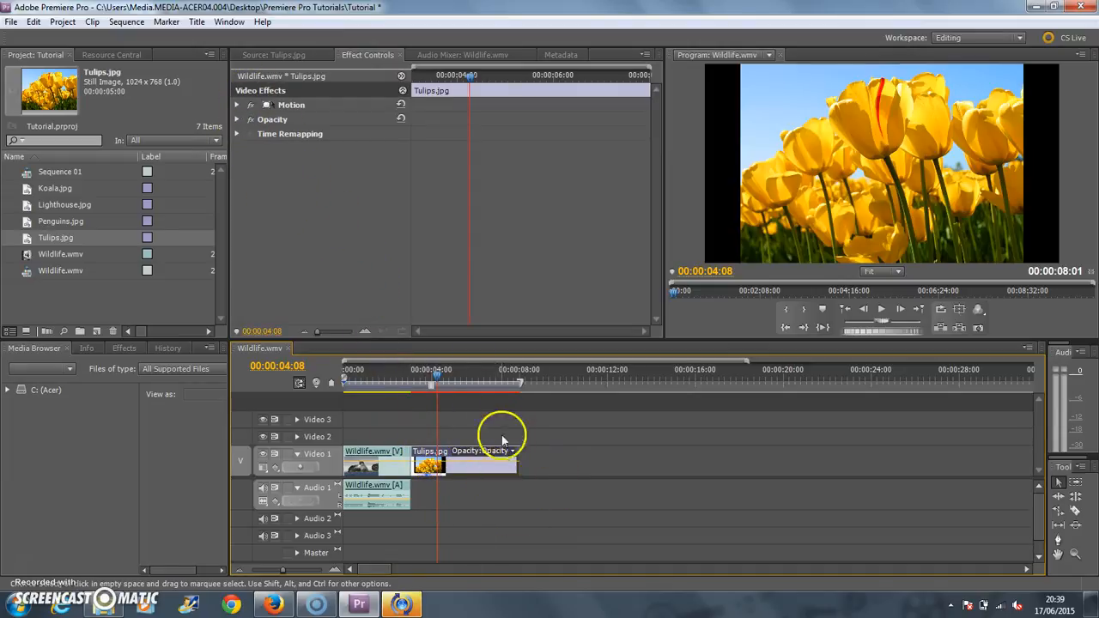
{"action": "left_click", "coordinate": [439, 377]}
{"action": "mouse_move", "coordinate": [438, 378]}
{"action": "left_mouse_down"}
{"action": "mouse_move", "coordinate": [463, 379]}
{"action": "mouse_move", "coordinate": [435, 380]}
{"action": "mouse_move", "coordinate": [452, 382]}
{"action": "left_mouse_up"}
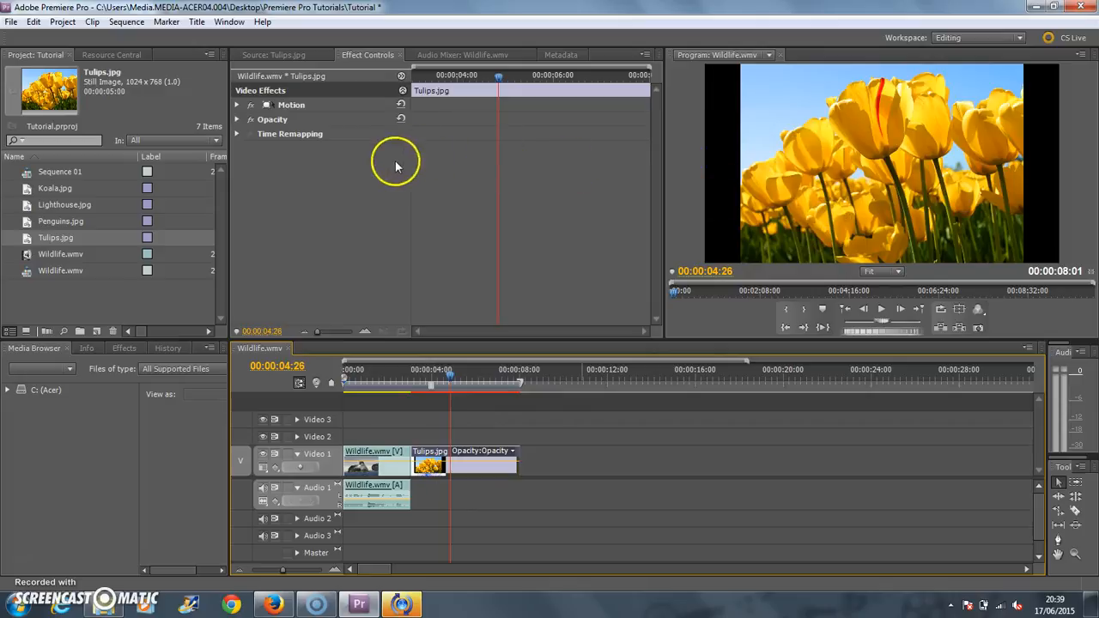
{"action": "left_click", "coordinate": [237, 104]}
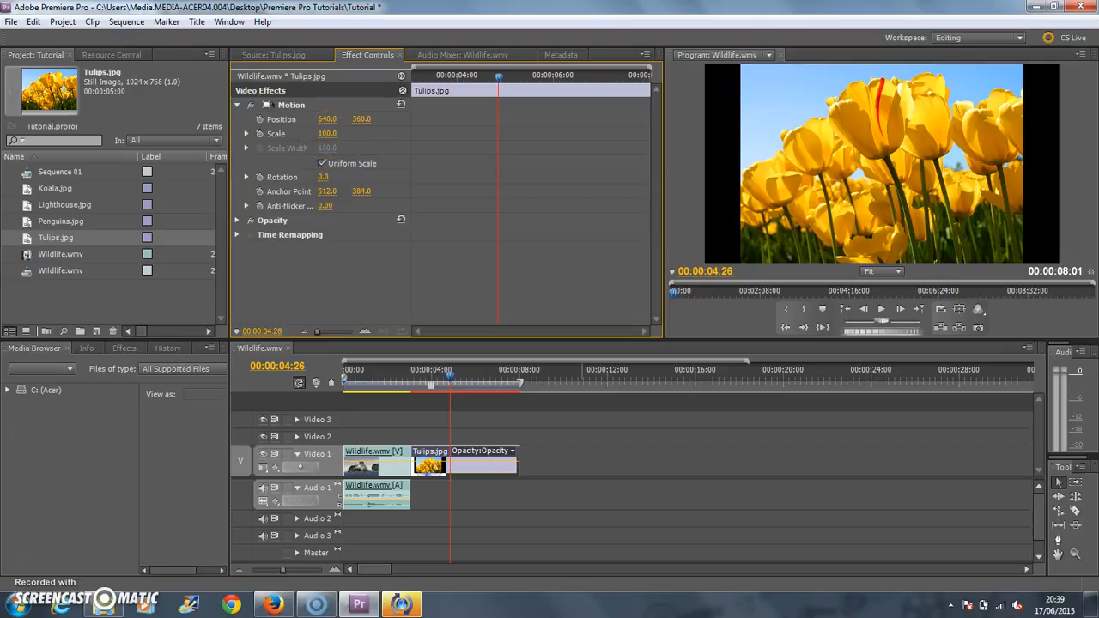
{"action": "left_click_drag", "start_coordinate": [327, 133], "coordinate": [361, 132]}
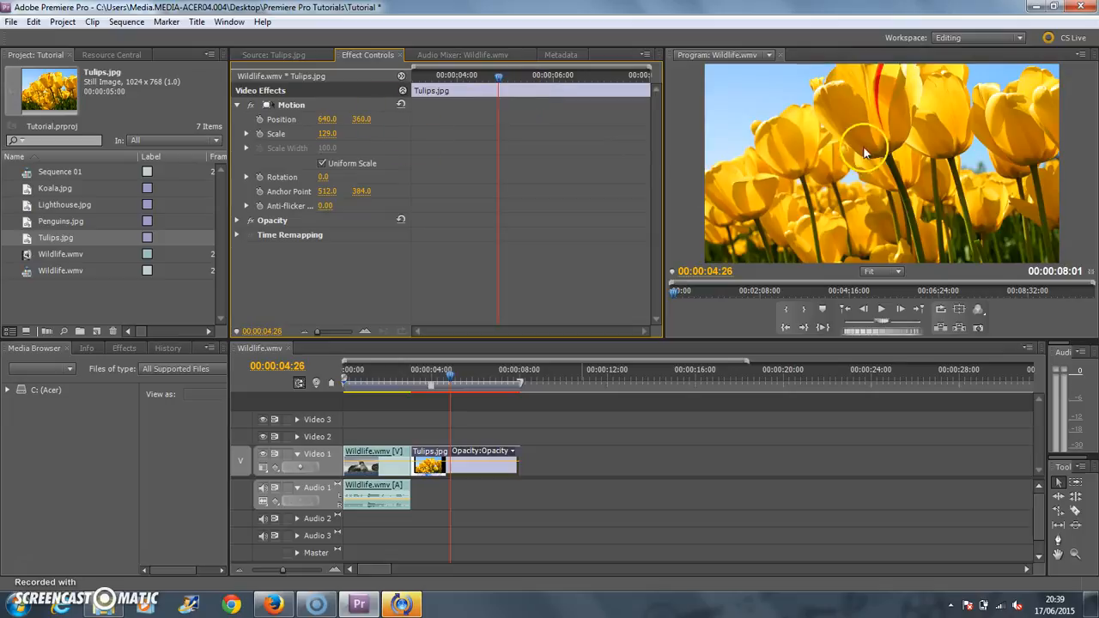
Move the enlarged Tulips.jpg image down in the frame, to about Position 643.0, 462.4
{"action": "left_click", "coordinate": [885, 126]}
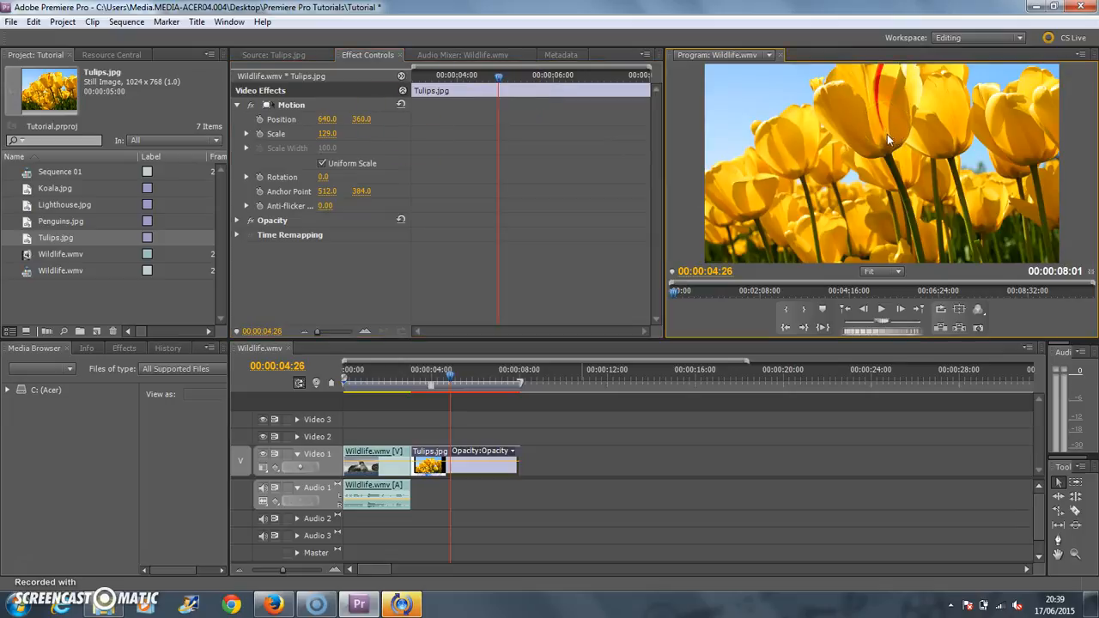
{"action": "left_click_drag", "start_coordinate": [883, 120], "coordinate": [883, 141]}
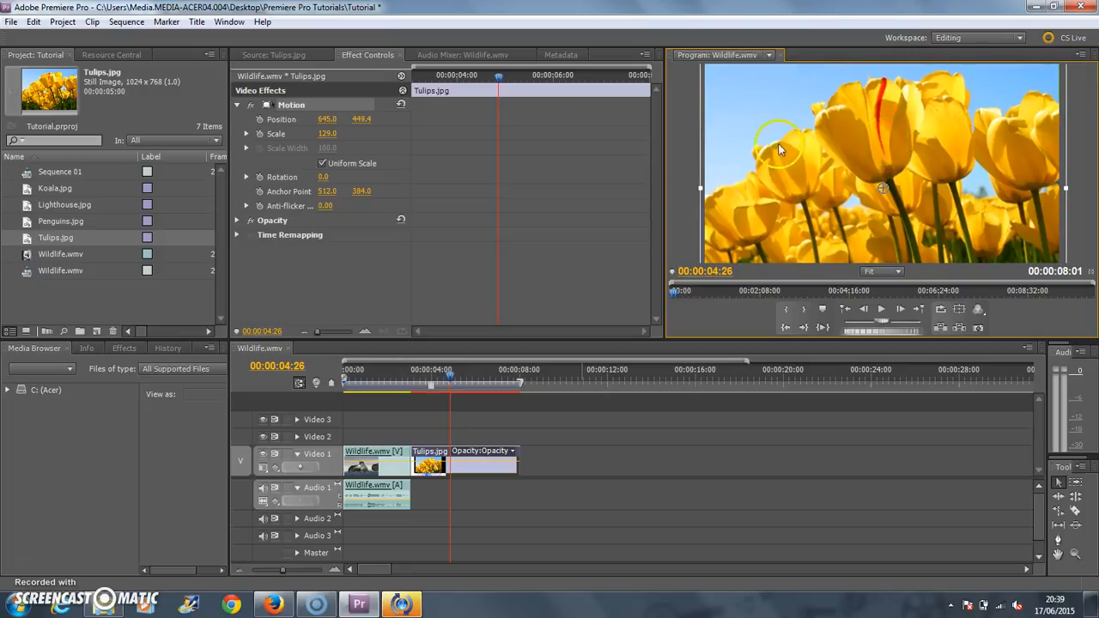
{"action": "left_click", "coordinate": [362, 120]}
{"action": "left_click_drag", "start_coordinate": [362, 120], "coordinate": [456, 127]}
{"action": "left_click_drag", "start_coordinate": [327, 119], "coordinate": [352, 122]}
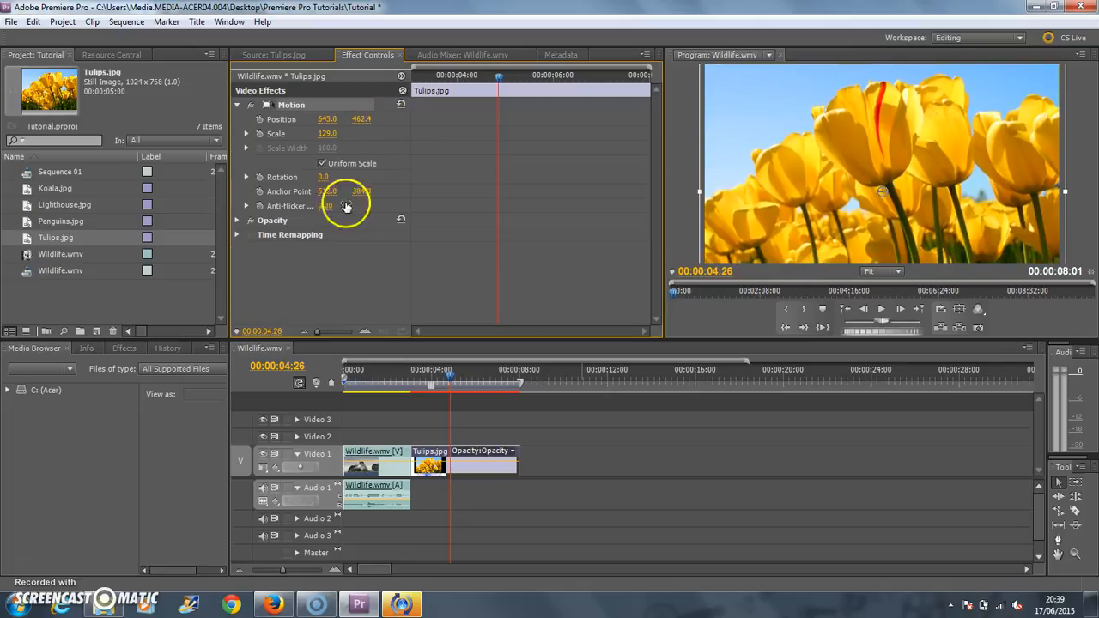